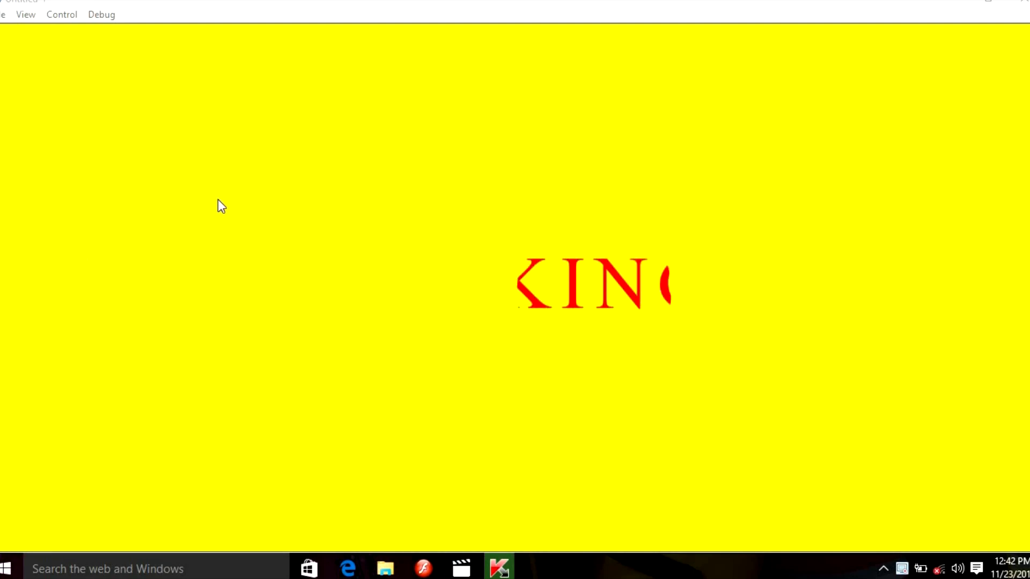
Step: Close the test movie preview and keep the Untitled-1 document open without saving it
{"action": "left_click", "coordinate": [1022, 6]}
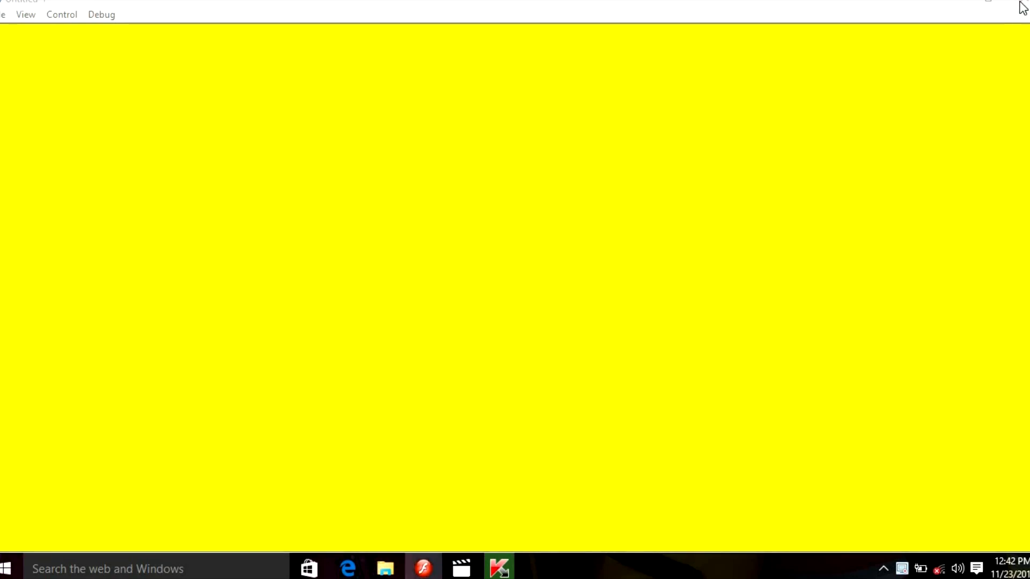
{"action": "left_click", "coordinate": [1023, 5]}
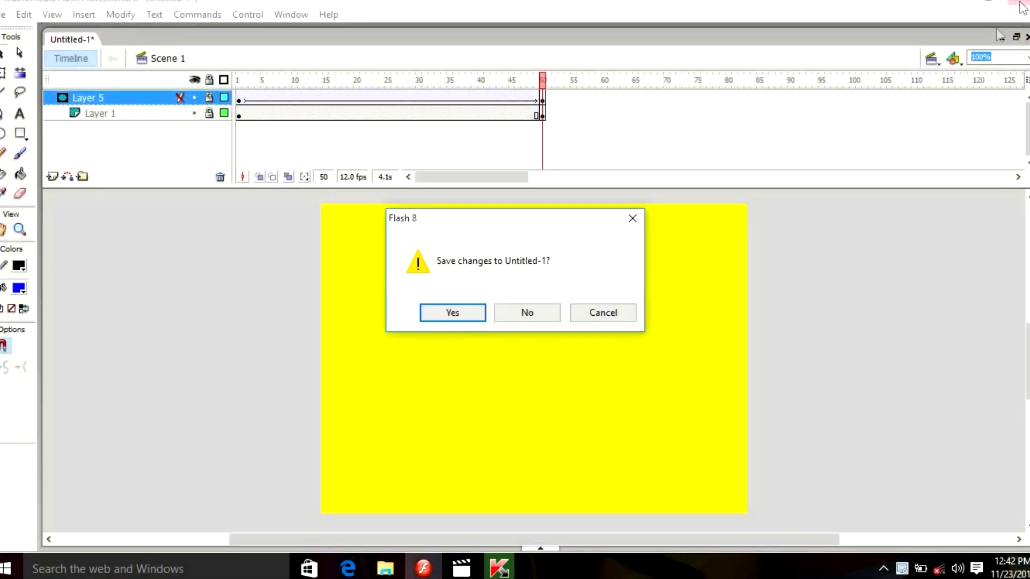
{"action": "left_click", "coordinate": [609, 314]}
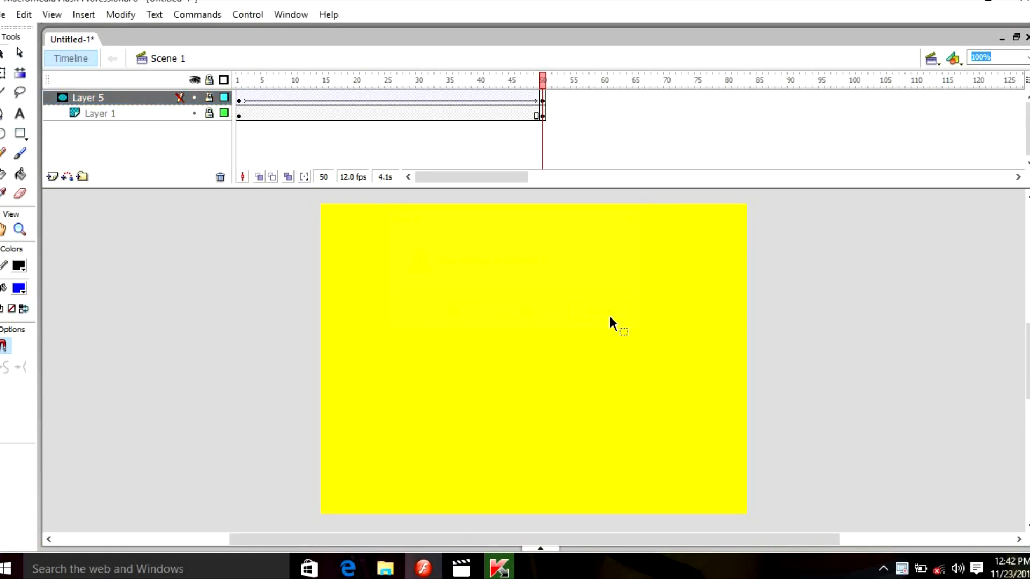
Step: Create a new blank Flash Document
{"action": "left_click", "coordinate": [3, 14]}
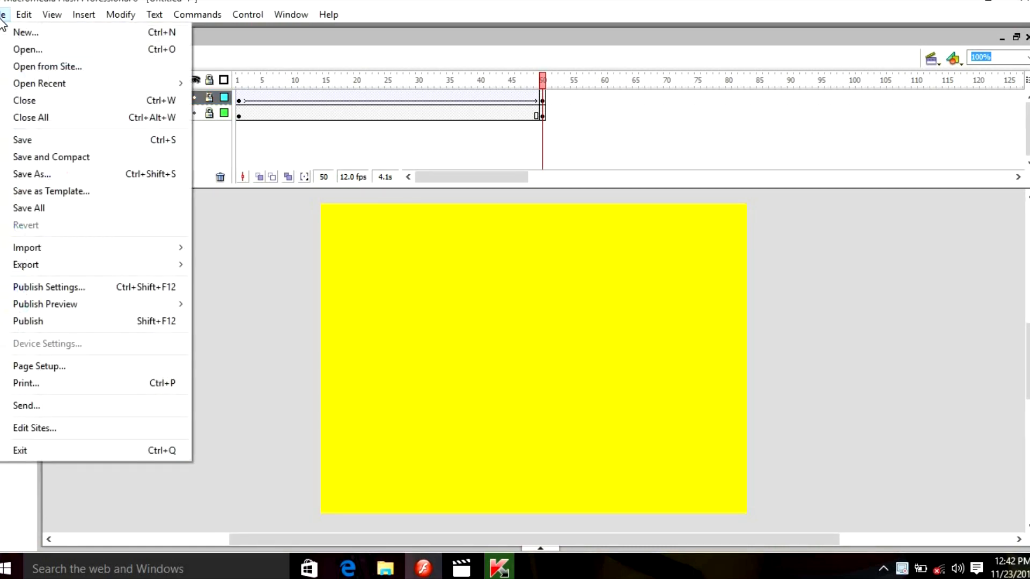
{"action": "left_click", "coordinate": [29, 34]}
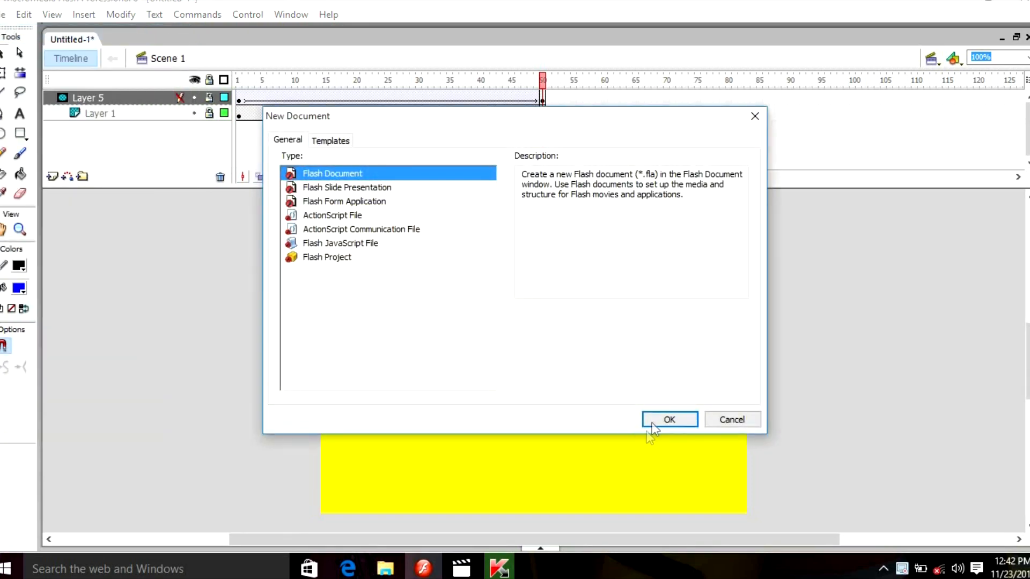
{"action": "left_click", "coordinate": [652, 420]}
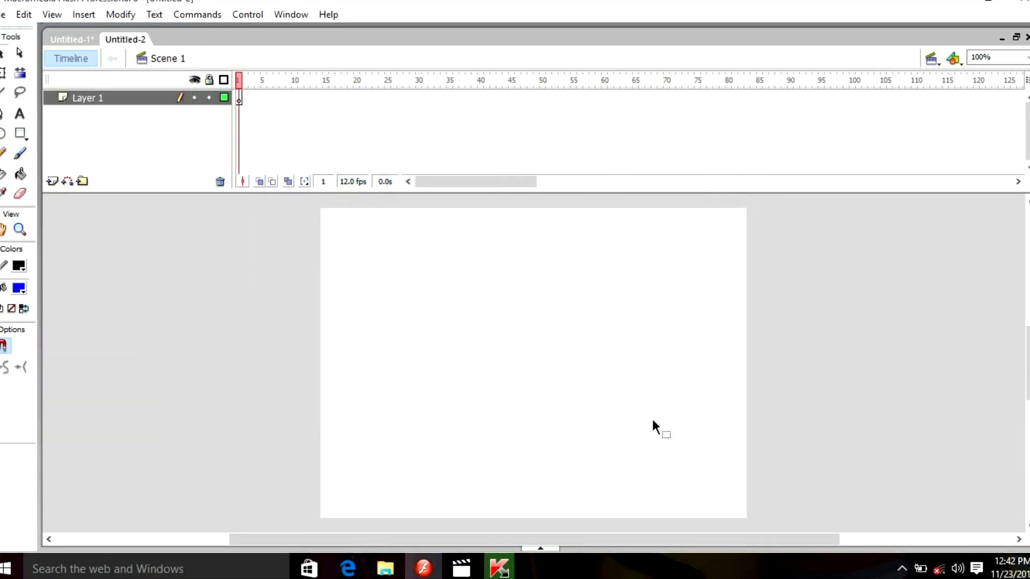
Step: Set the document's background color to red (#FF0000) in the Document Properties
{"action": "double_click", "coordinate": [350, 182]}
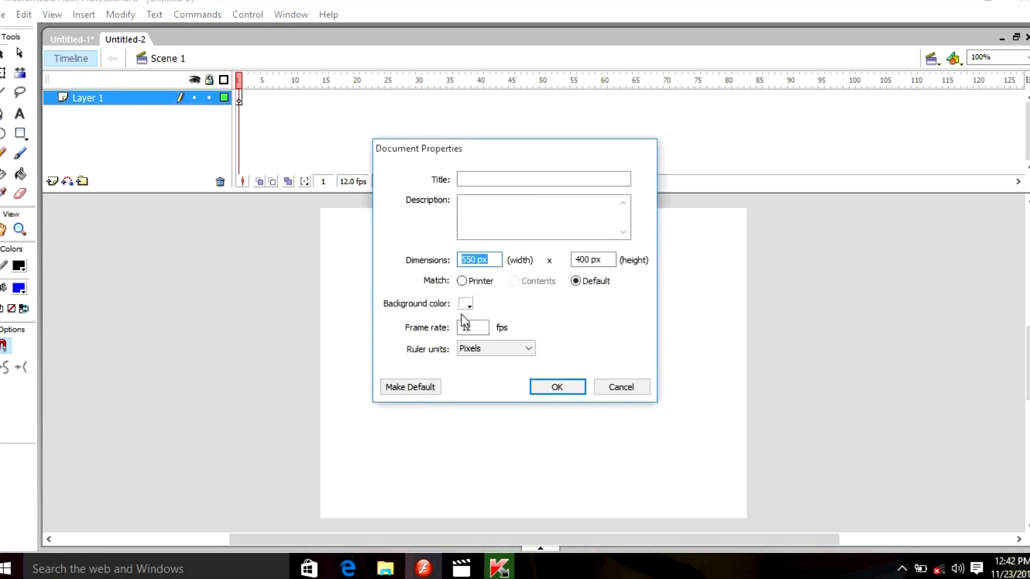
{"action": "left_click", "coordinate": [614, 387]}
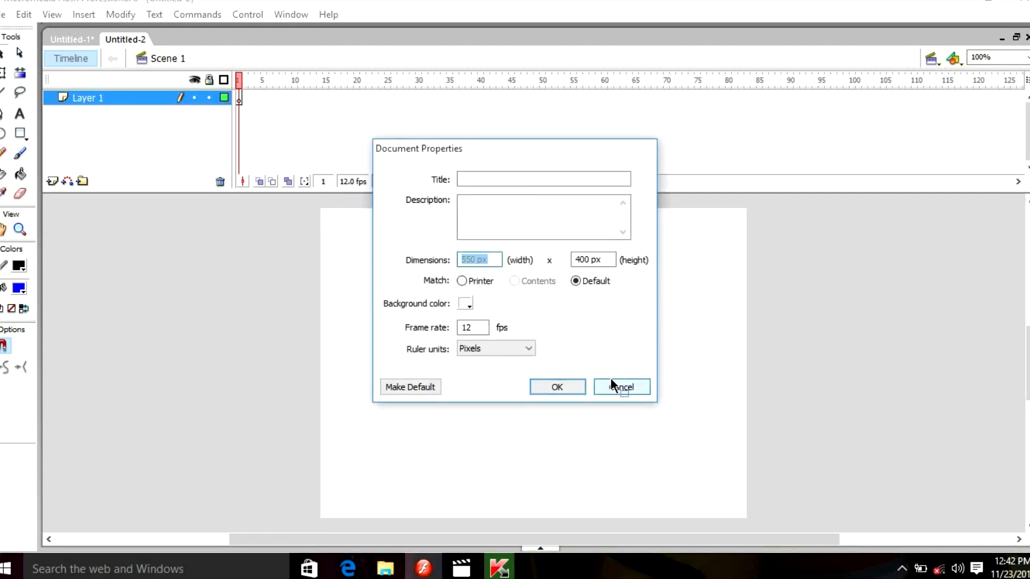
{"action": "left_click", "coordinate": [349, 182]}
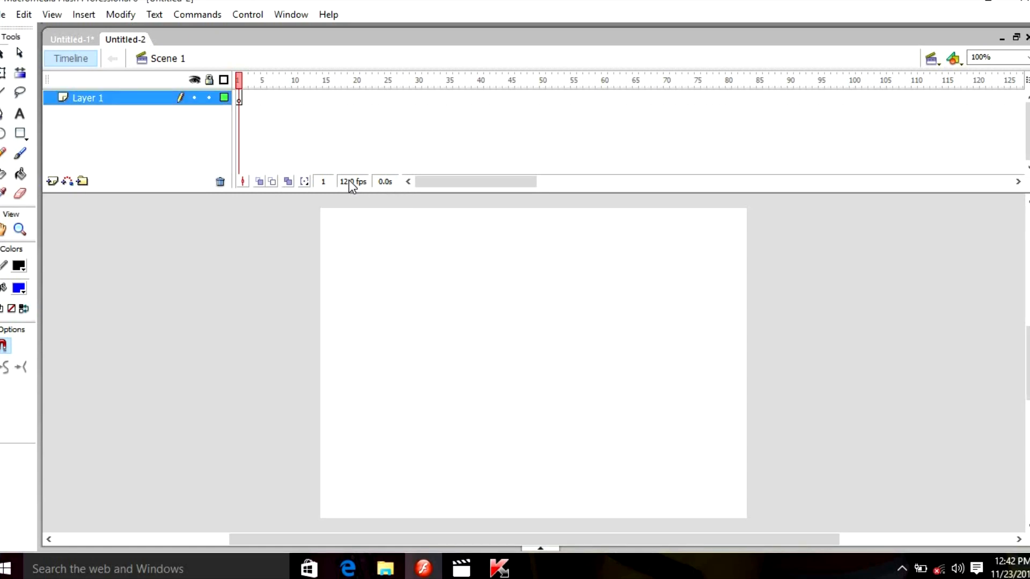
{"action": "double_click", "coordinate": [349, 182]}
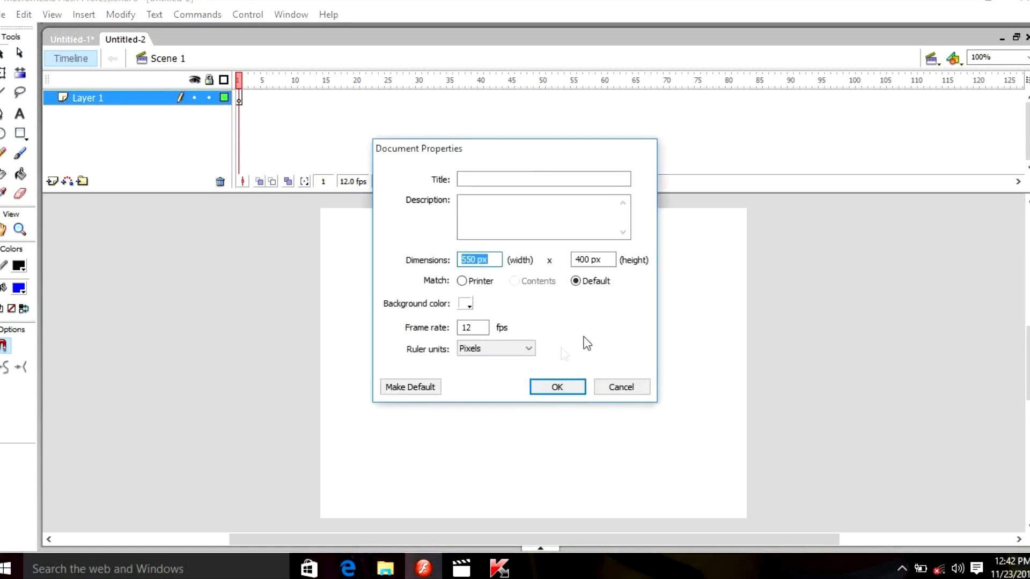
{"action": "left_click", "coordinate": [469, 306]}
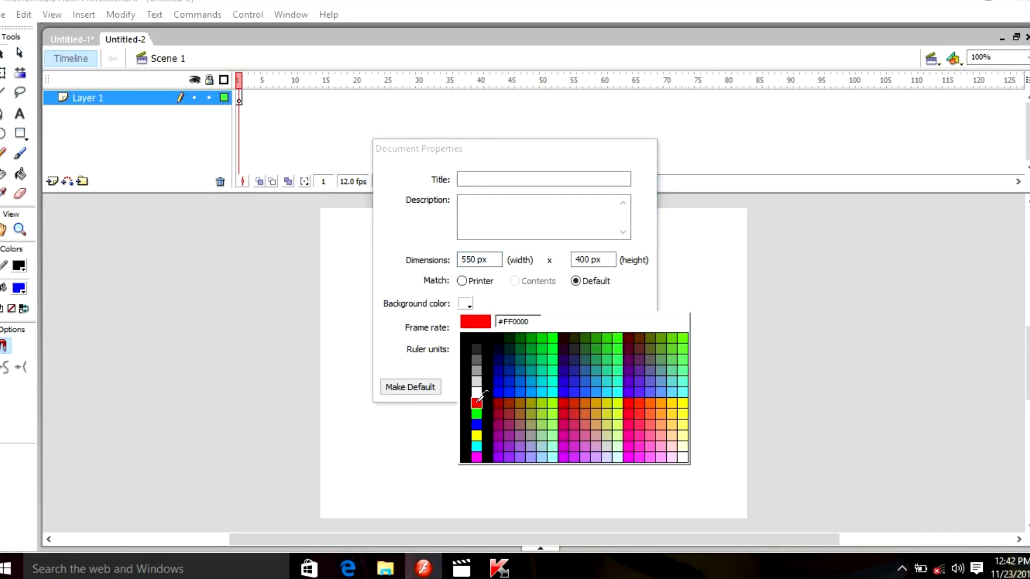
{"action": "left_click", "coordinate": [477, 404]}
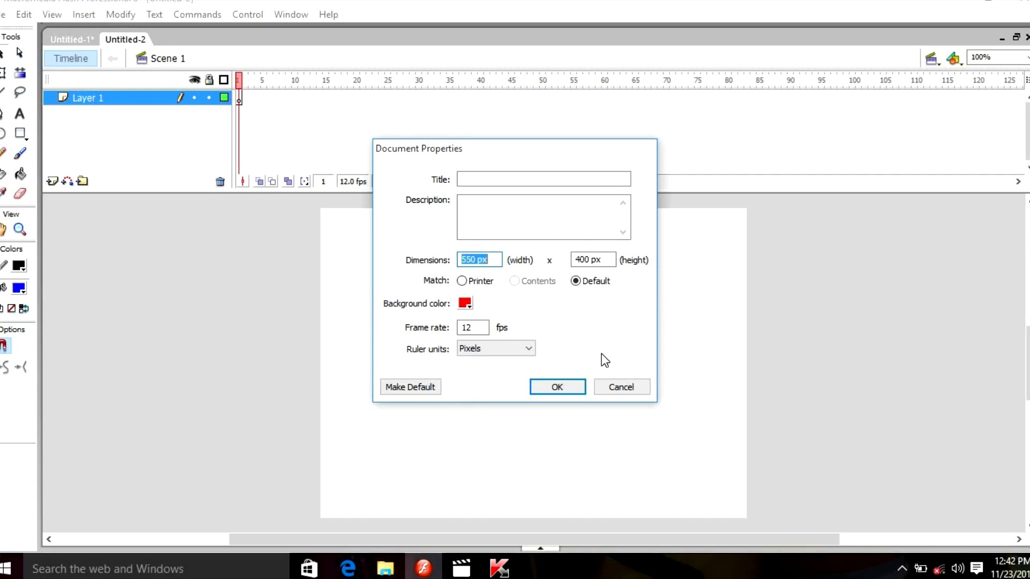
{"action": "left_click", "coordinate": [564, 383]}
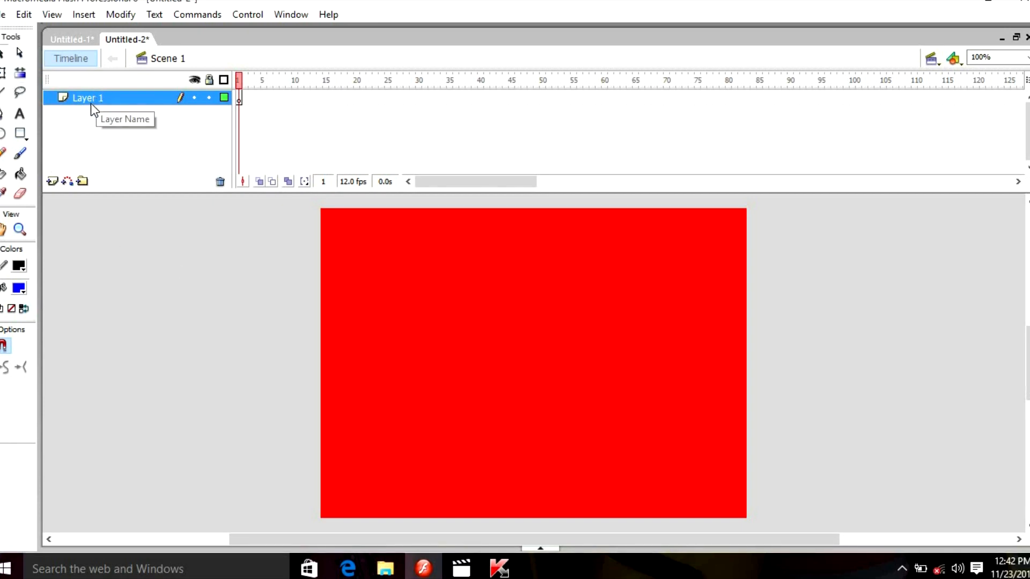
Step: Start a text block on Layer 1 near the stage's left edge, about halfway down, with the Text tool
{"action": "left_click", "coordinate": [109, 101]}
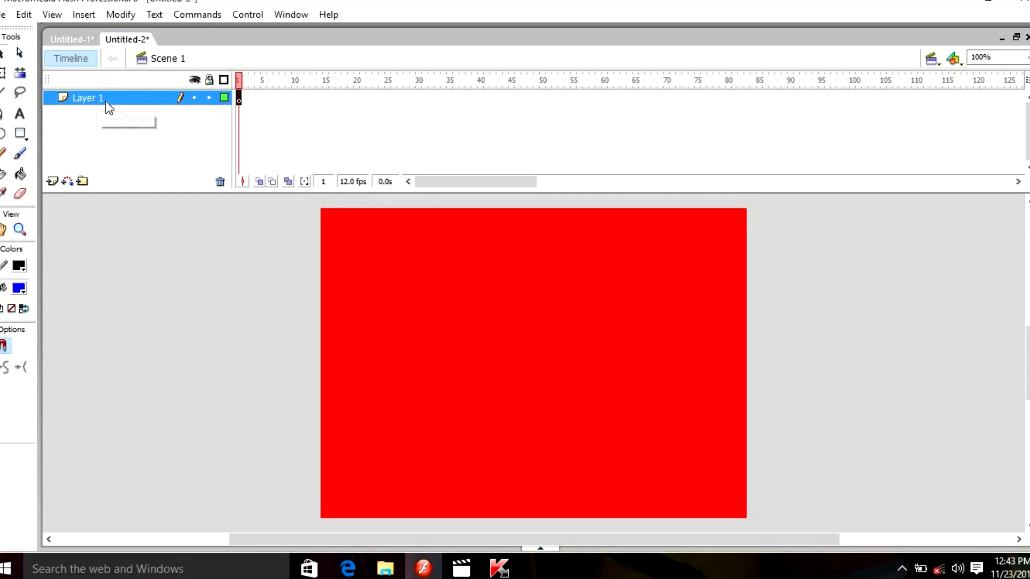
{"action": "left_click", "coordinate": [20, 114]}
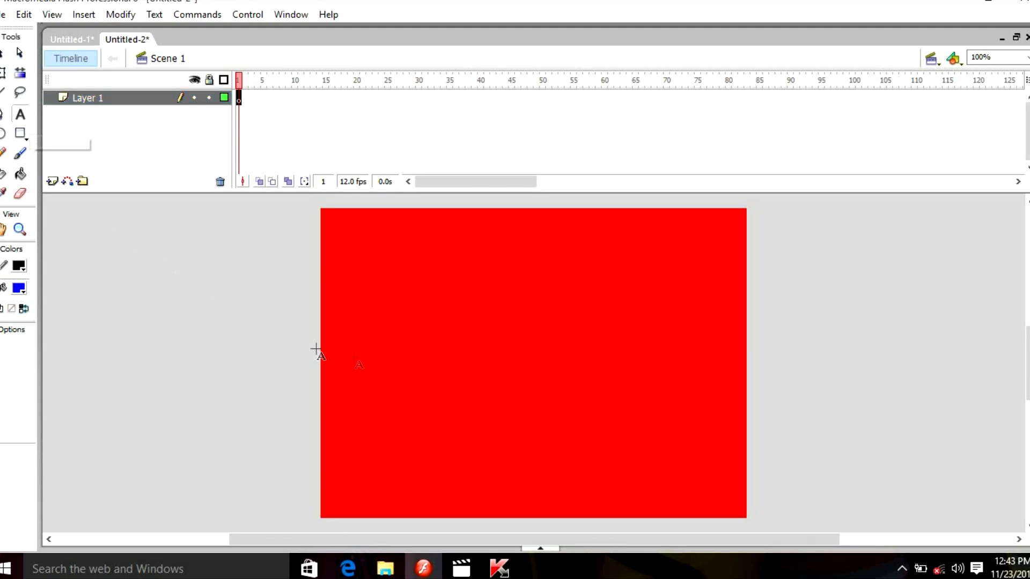
{"action": "left_click", "coordinate": [342, 360]}
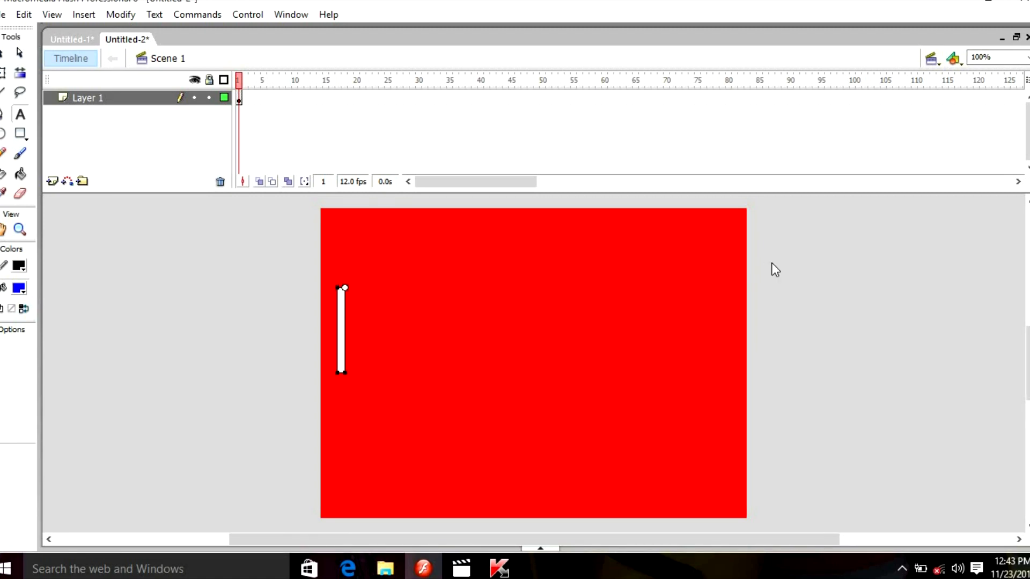
{"action": "type", "text": "Spot"}
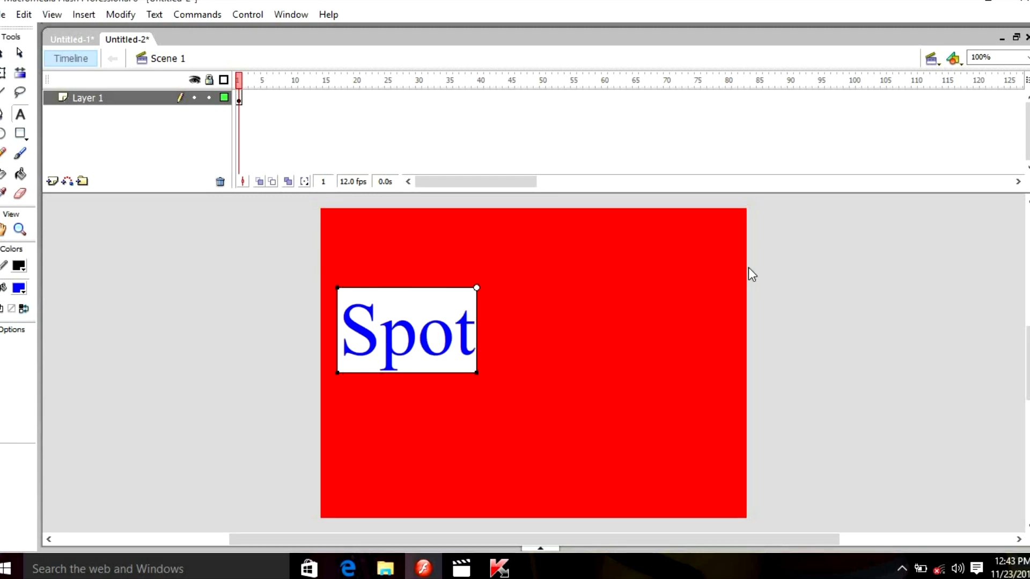
{"action": "key", "text": "BackSpace"}
{"action": "key", "text": "BackSpace"}
{"action": "key", "text": "BackSpace"}
{"action": "key", "text": "BackSpace"}
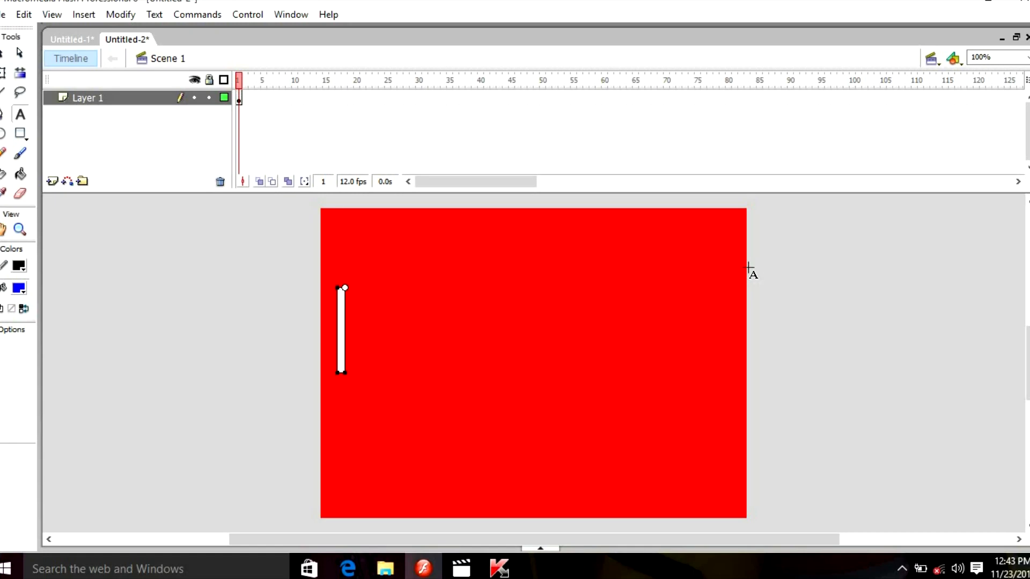
Step: Enter SPOTLIGHT in the text block and widen the block to the stage's left edge
{"action": "type", "text": "SPOTLIGH"}
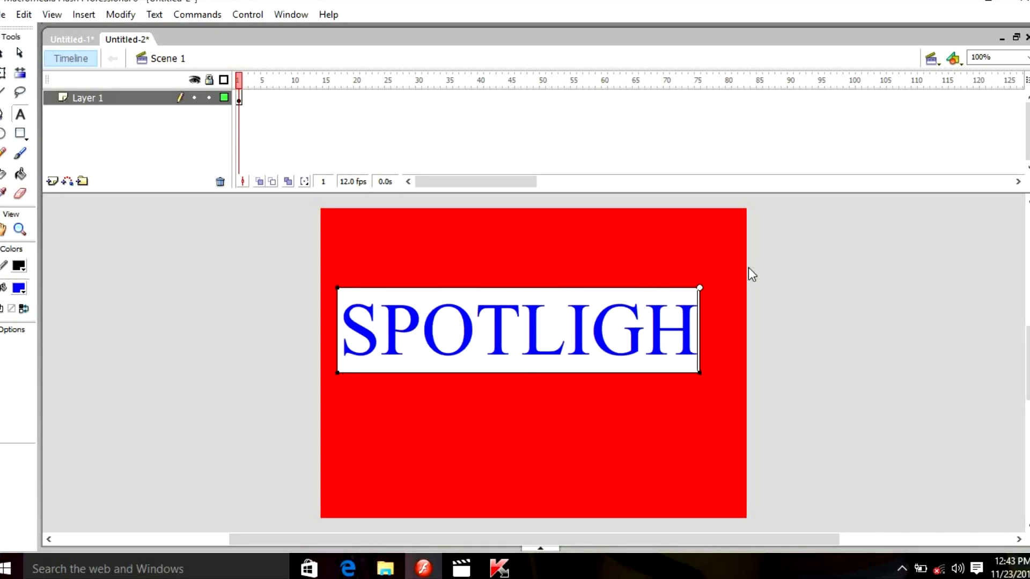
{"action": "type", "text": "T"}
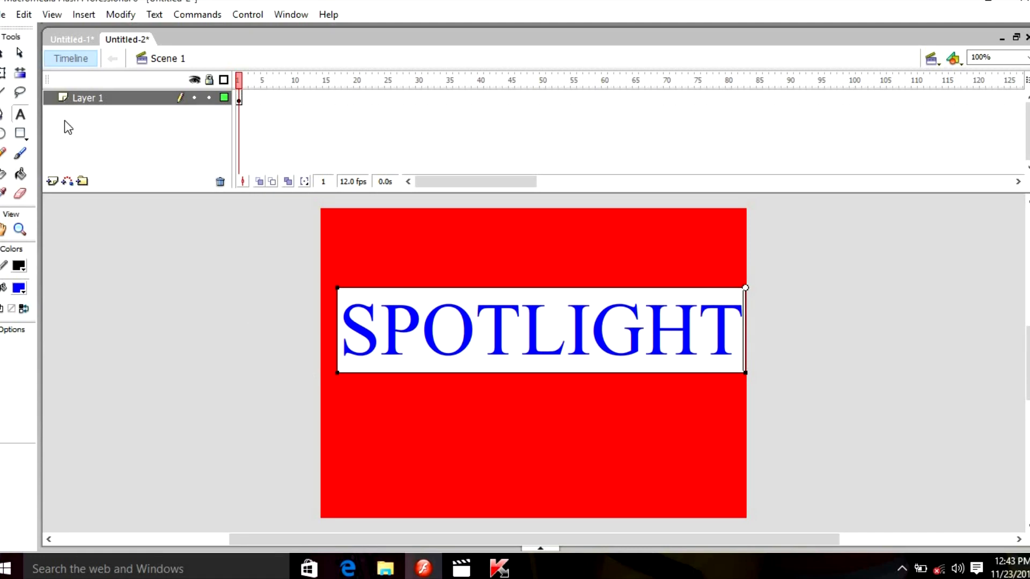
{"action": "left_click", "coordinate": [19, 52]}
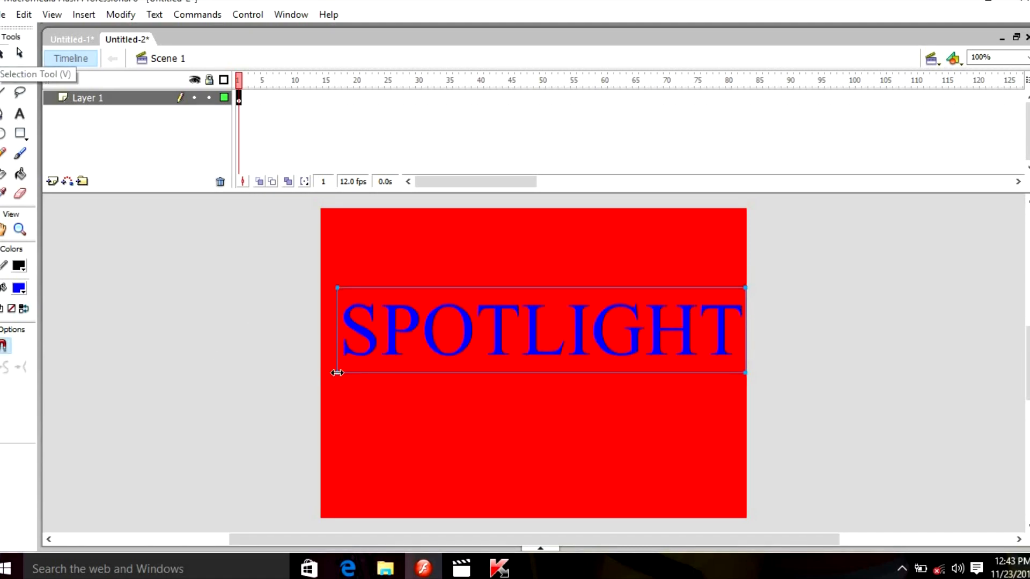
{"action": "left_click_drag", "start_coordinate": [337, 373], "coordinate": [322, 374]}
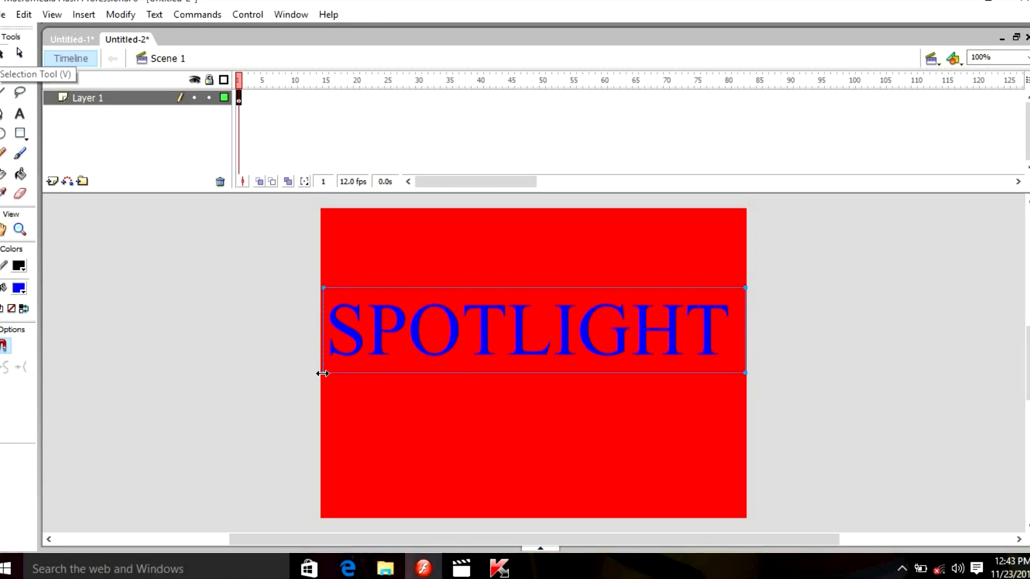
Step: Try size 18 on the SPOTLIGHT text and restore it to size 96
{"action": "left_click", "coordinate": [163, 21]}
{"action": "mouse_move", "coordinate": [173, 50]}
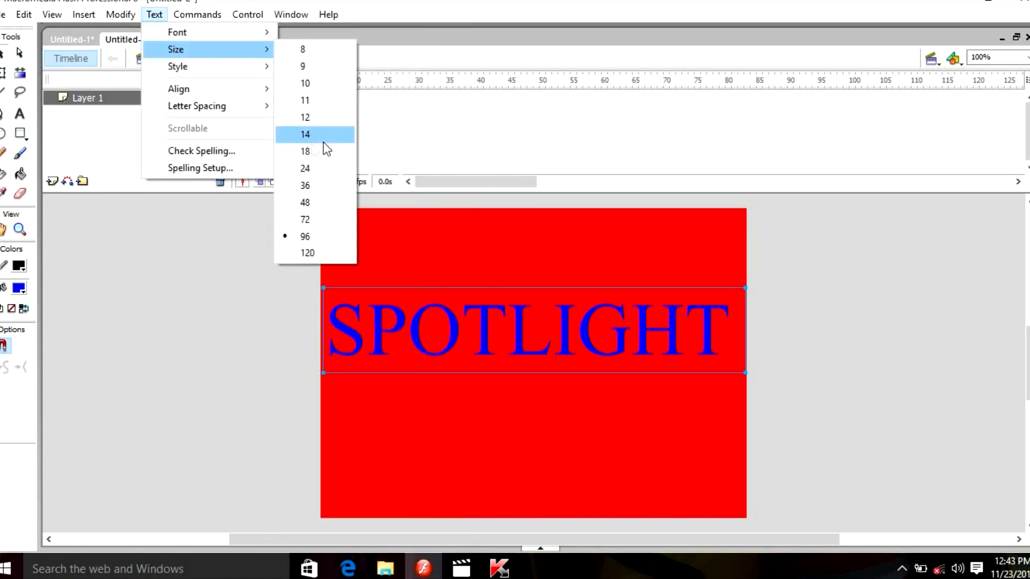
{"action": "left_click", "coordinate": [308, 146]}
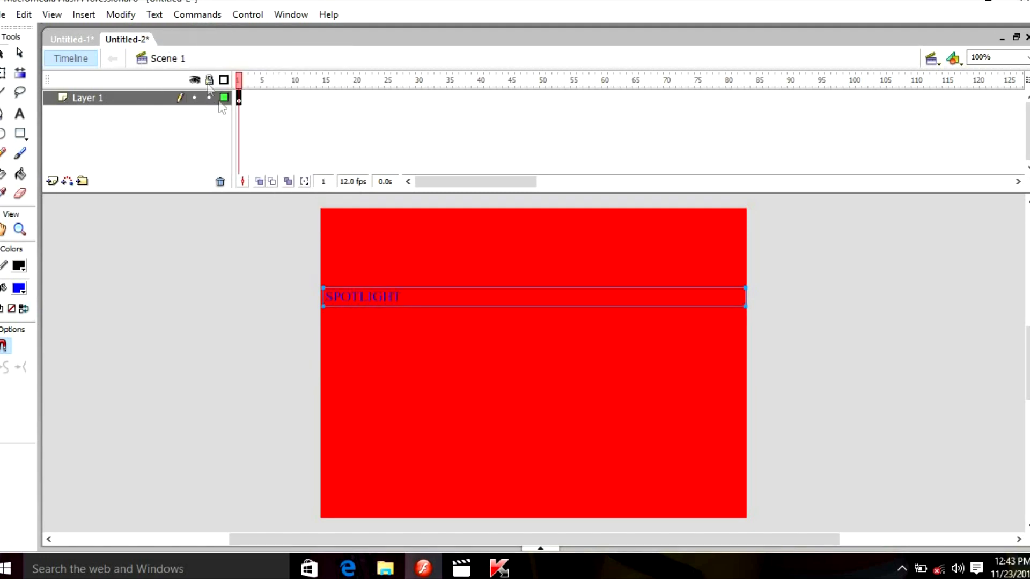
{"action": "left_click", "coordinate": [157, 16]}
{"action": "mouse_move", "coordinate": [177, 95]}
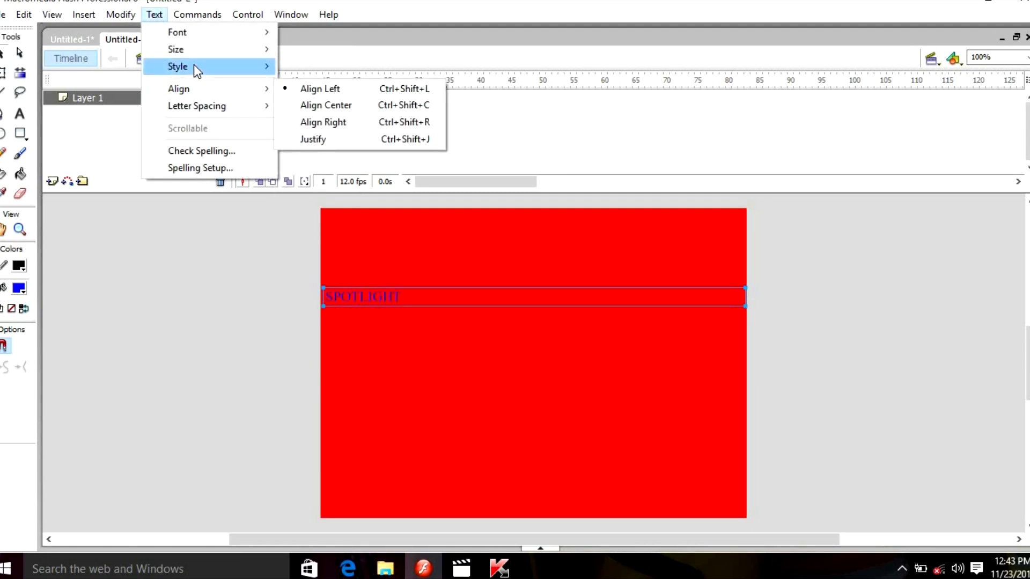
{"action": "mouse_move", "coordinate": [200, 48]}
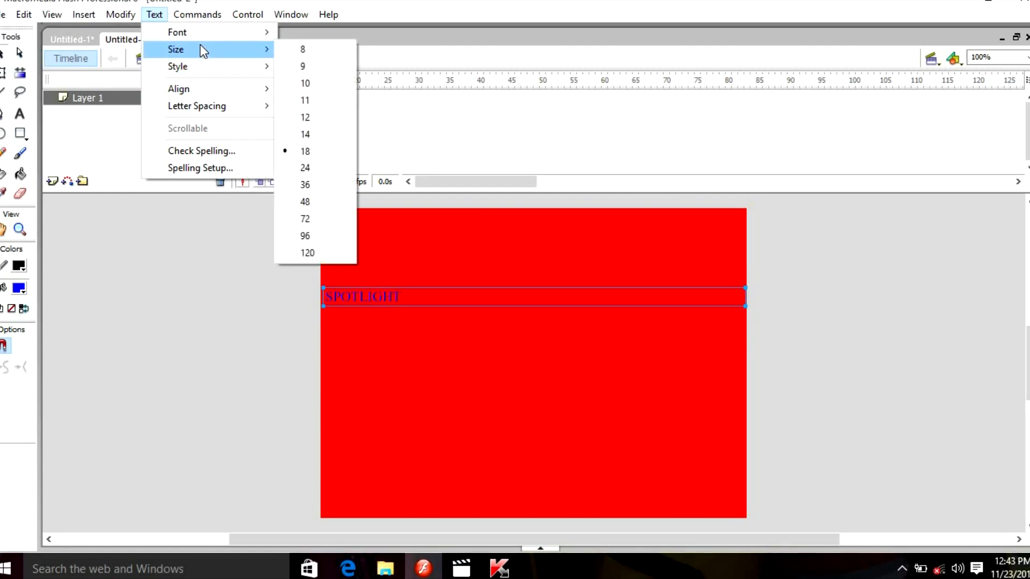
{"action": "left_click", "coordinate": [314, 236]}
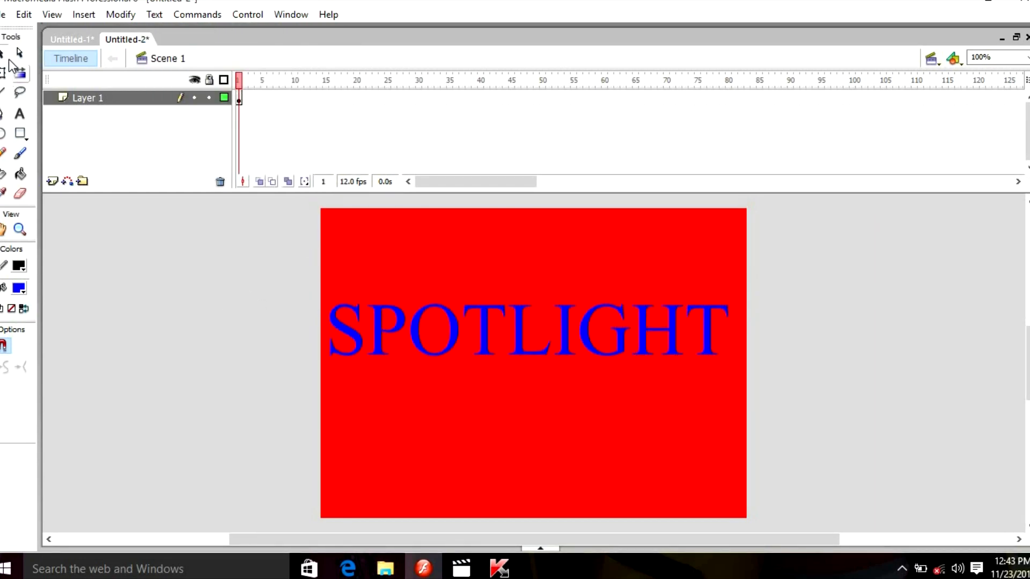
Step: Change the fill color of the whole SPOTLIGHT text to cyan
{"action": "double_click", "coordinate": [342, 327]}
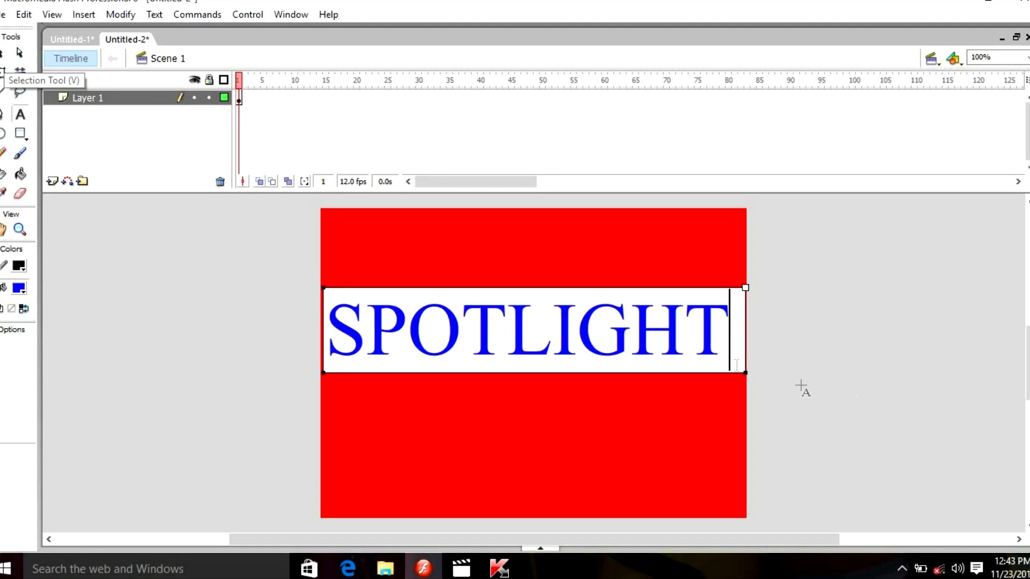
{"action": "left_click_drag", "start_coordinate": [735, 349], "coordinate": [304, 349]}
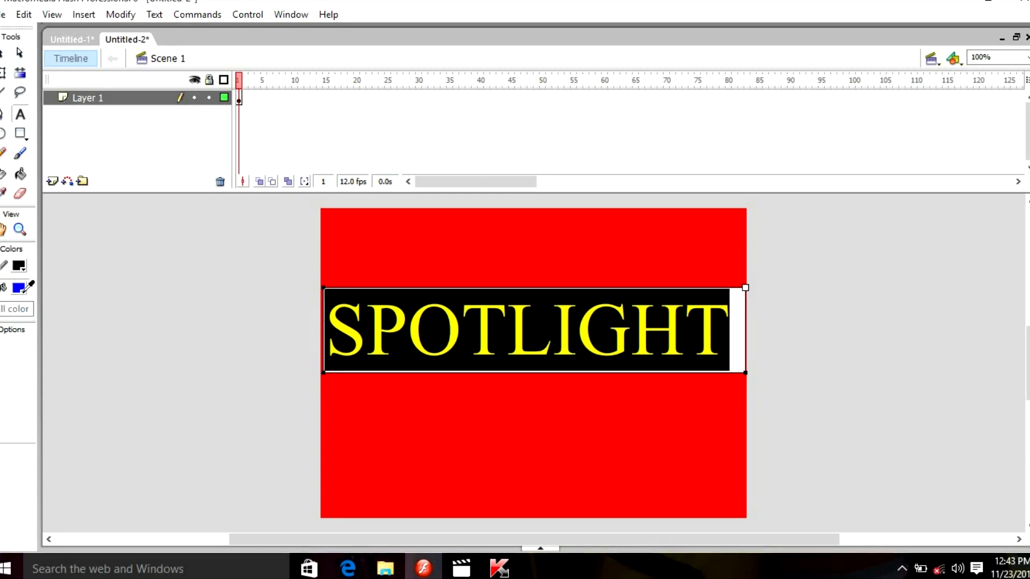
{"action": "left_click", "coordinate": [21, 288]}
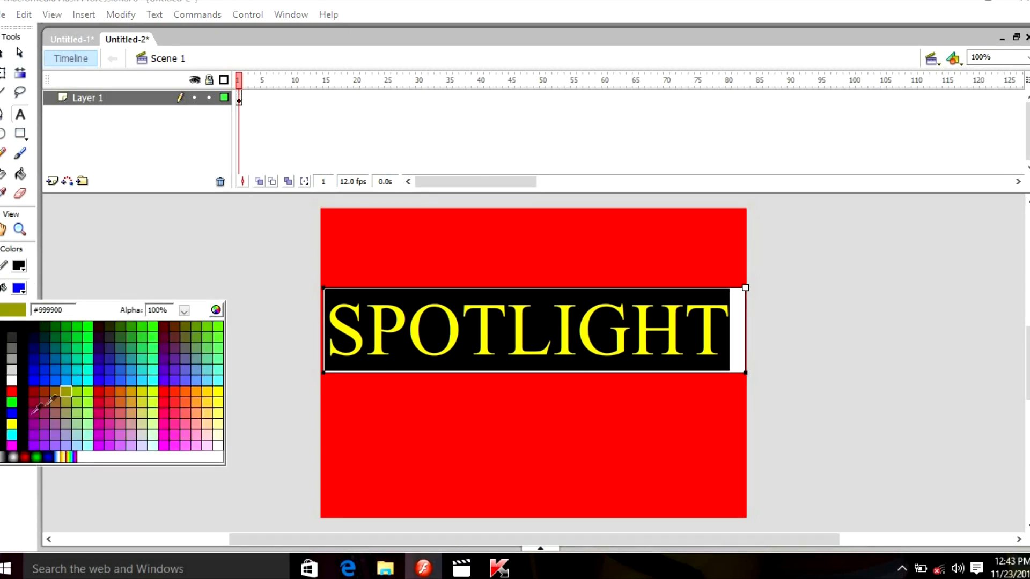
{"action": "left_click", "coordinate": [15, 436]}
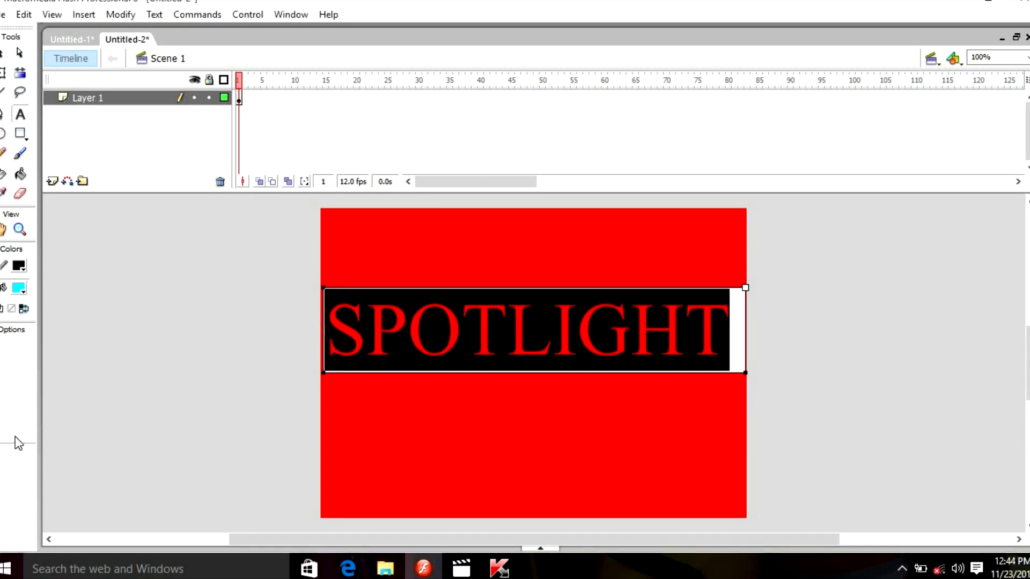
{"action": "left_click", "coordinate": [89, 391]}
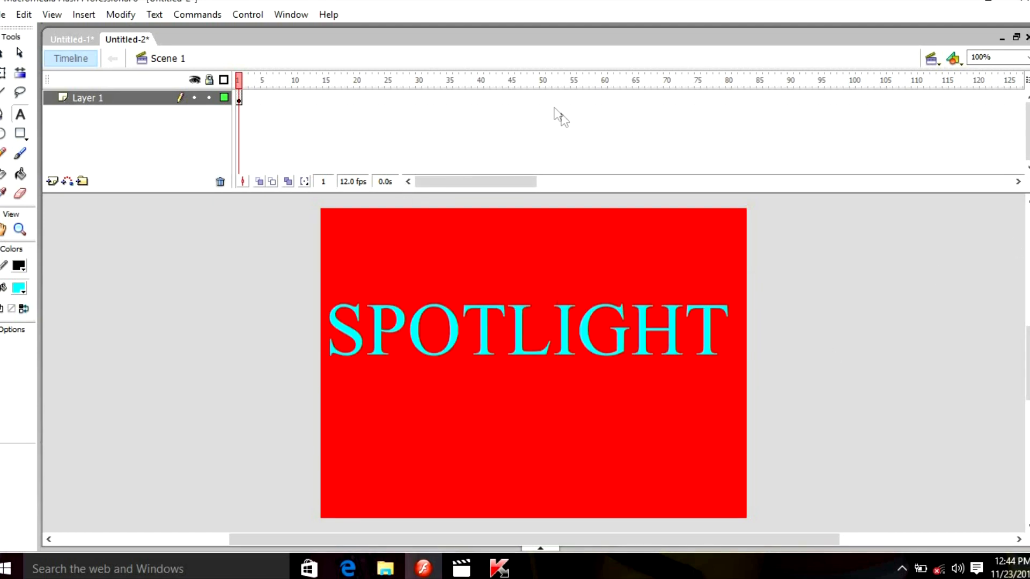
Step: Insert a keyframe at frame 50 of Layer 1 and add a new layer above it
{"action": "left_click", "coordinate": [543, 98]}
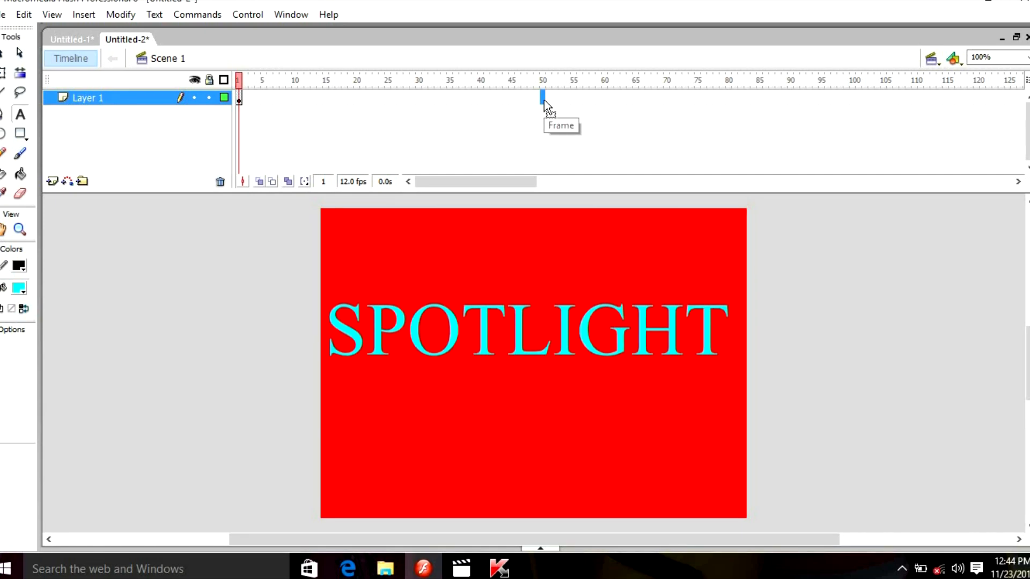
{"action": "key", "text": "F6"}
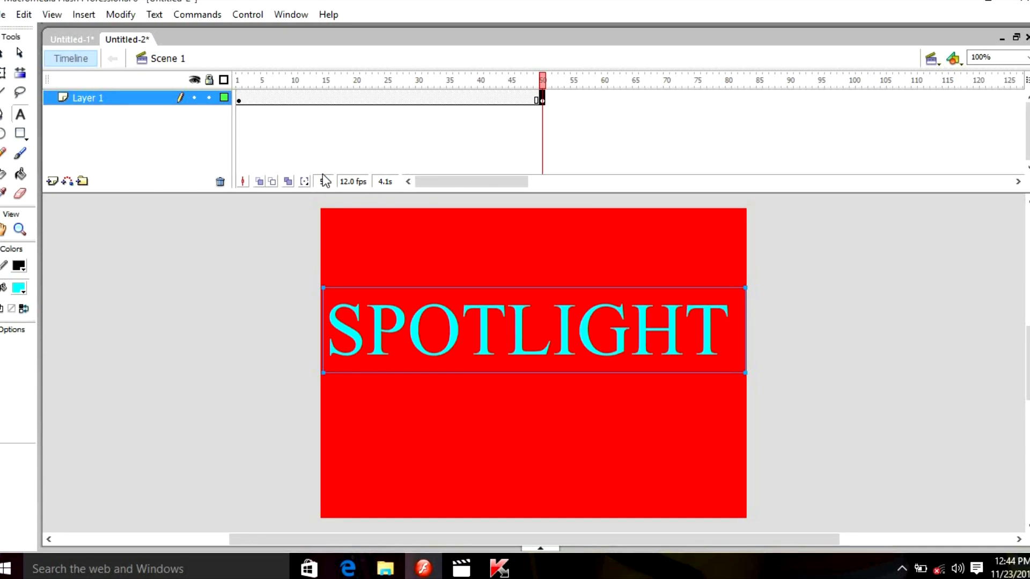
{"action": "left_click", "coordinate": [49, 180]}
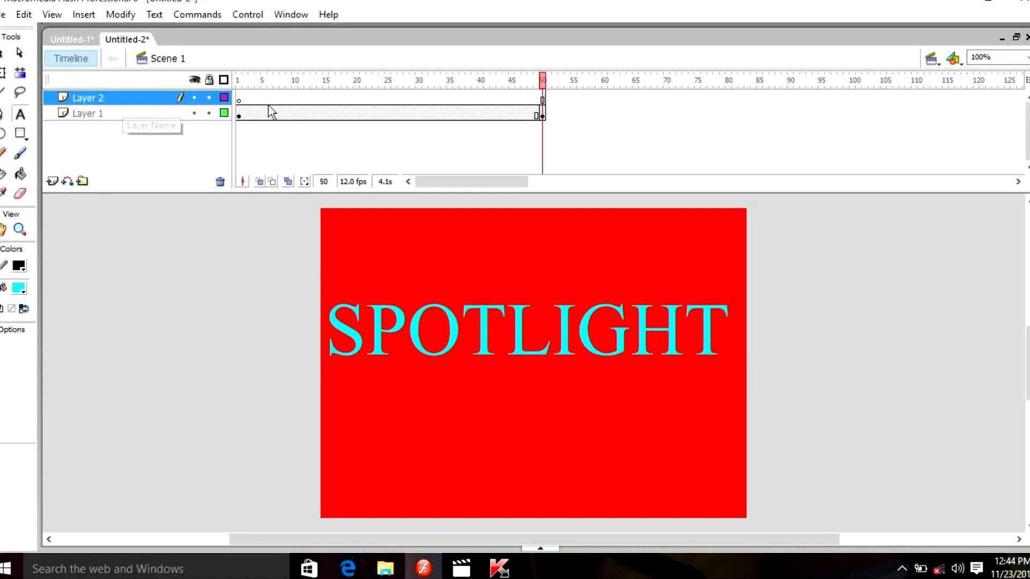
Step: Draw a dark blue filled oval on frame 1 of Layer 2, just left of the red stage beside the text
{"action": "left_click", "coordinate": [239, 100]}
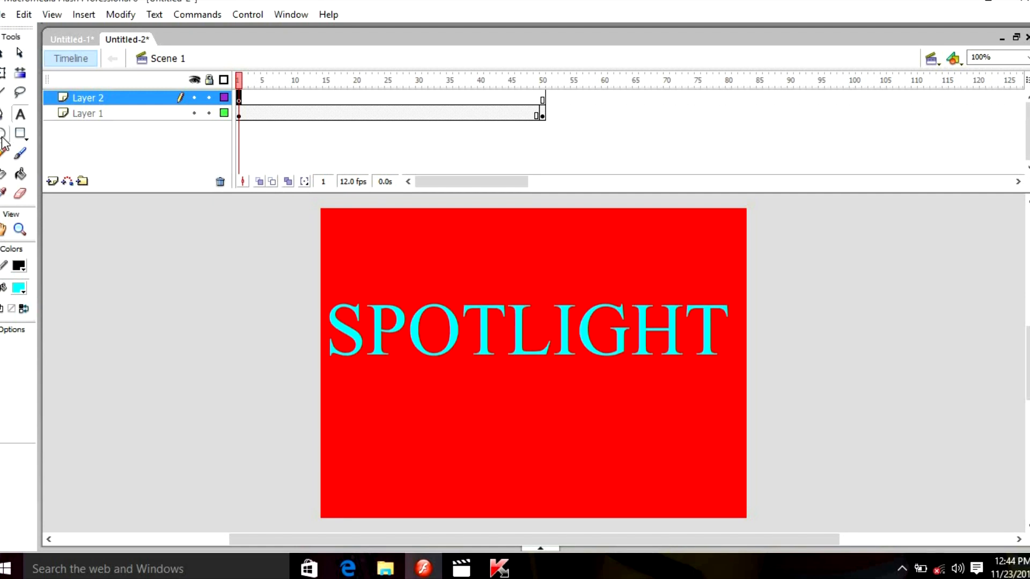
{"action": "left_click", "coordinate": [23, 291]}
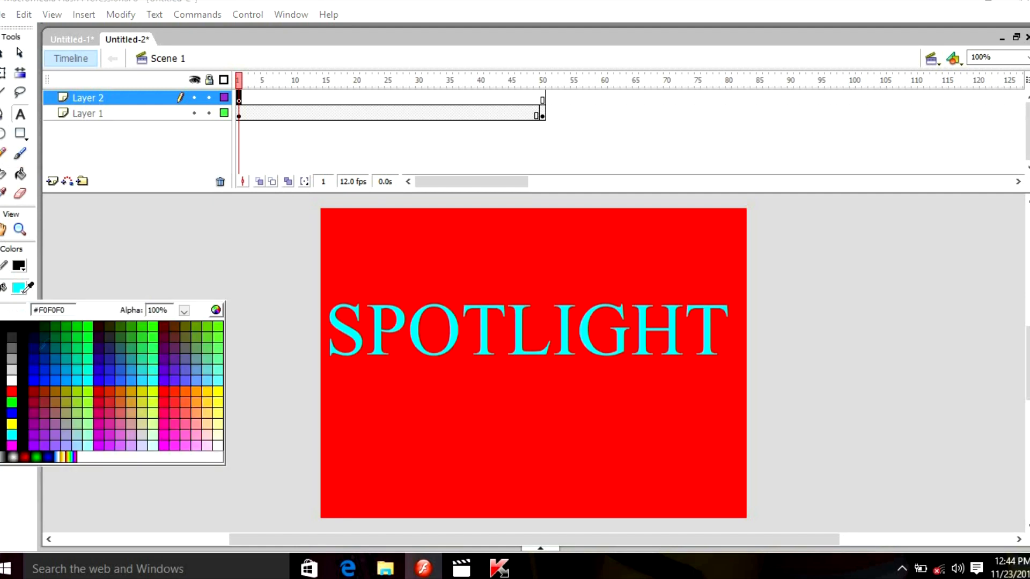
{"action": "left_click", "coordinate": [34, 358]}
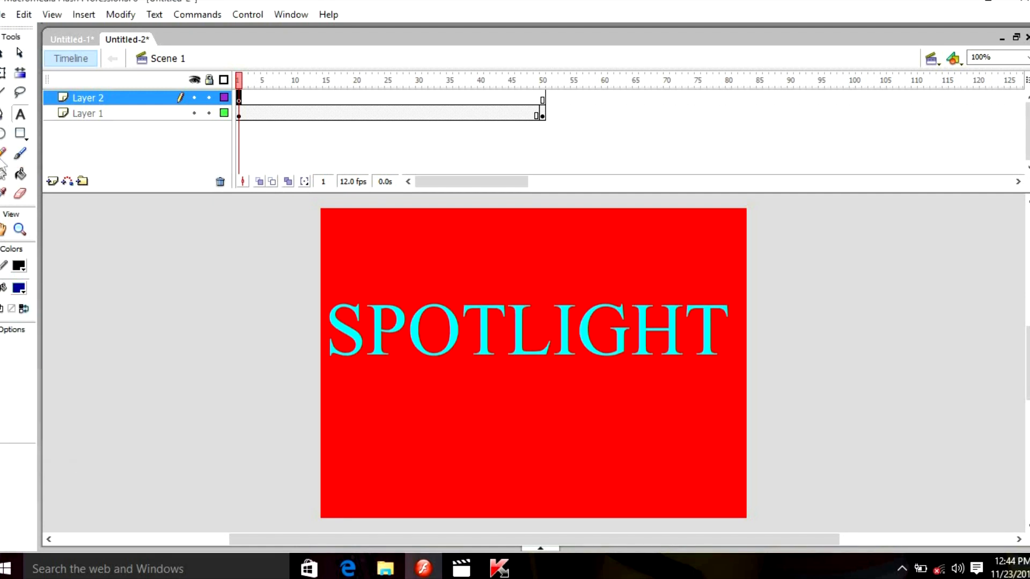
{"action": "left_click", "coordinate": [3, 134]}
{"action": "left_click_drag", "start_coordinate": [155, 252], "coordinate": [302, 427]}
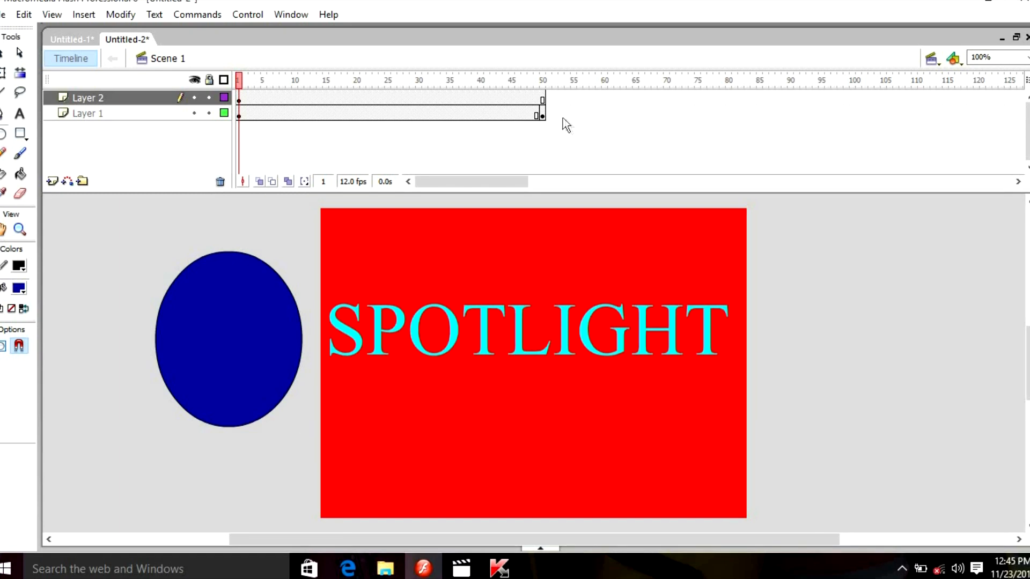
Step: Insert a keyframe at frame 50 of Layer 2
{"action": "left_click", "coordinate": [543, 98]}
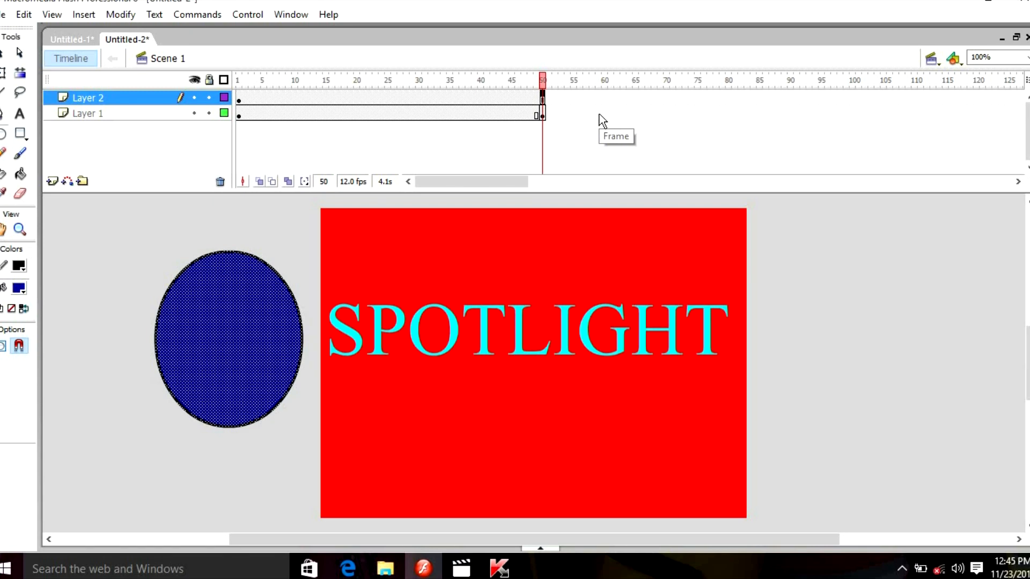
{"action": "key", "text": "F6"}
{"action": "left_click", "coordinate": [2, 52]}
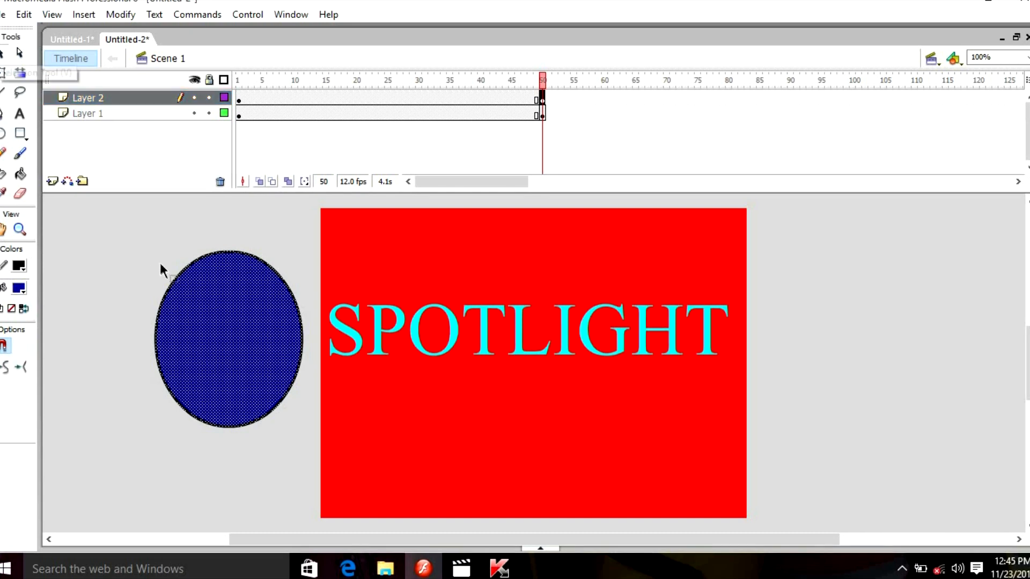
Step: Try enclosing the whole oval in a selection marquee at frame 50, clearing the selection between attempts
{"action": "left_click_drag", "start_coordinate": [128, 232], "coordinate": [299, 465]}
{"action": "left_click_drag", "start_coordinate": [121, 225], "coordinate": [307, 453]}
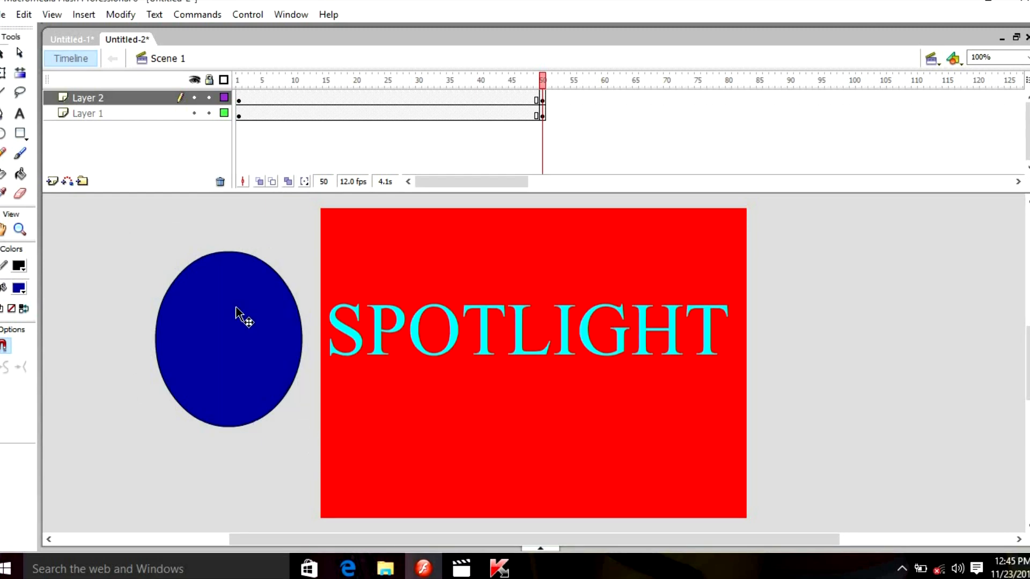
{"action": "left_click", "coordinate": [236, 308]}
{"action": "left_click_drag", "start_coordinate": [137, 223], "coordinate": [271, 456]}
{"action": "left_click", "coordinate": [325, 450]}
{"action": "left_click_drag", "start_coordinate": [150, 221], "coordinate": [313, 456]}
{"action": "left_click", "coordinate": [312, 456]}
{"action": "left_click_drag", "start_coordinate": [116, 220], "coordinate": [306, 445]}
{"action": "left_click_drag", "start_coordinate": [125, 253], "coordinate": [256, 433]}
{"action": "left_click_drag", "start_coordinate": [143, 220], "coordinate": [285, 429]}
{"action": "left_click_drag", "start_coordinate": [304, 450], "coordinate": [305, 450]}
{"action": "left_click", "coordinate": [304, 449]}
{"action": "left_click_drag", "start_coordinate": [150, 239], "coordinate": [305, 441]}
{"action": "left_click", "coordinate": [305, 441]}
{"action": "left_click_drag", "start_coordinate": [117, 220], "coordinate": [312, 444]}
{"action": "left_click", "coordinate": [312, 443]}
Step: Select the oval's fill and outline together at frame 50 and move it straight across to just beyond the stage's right edge
{"action": "double_click", "coordinate": [254, 408]}
{"action": "left_click", "coordinate": [268, 425]}
{"action": "double_click", "coordinate": [260, 418]}
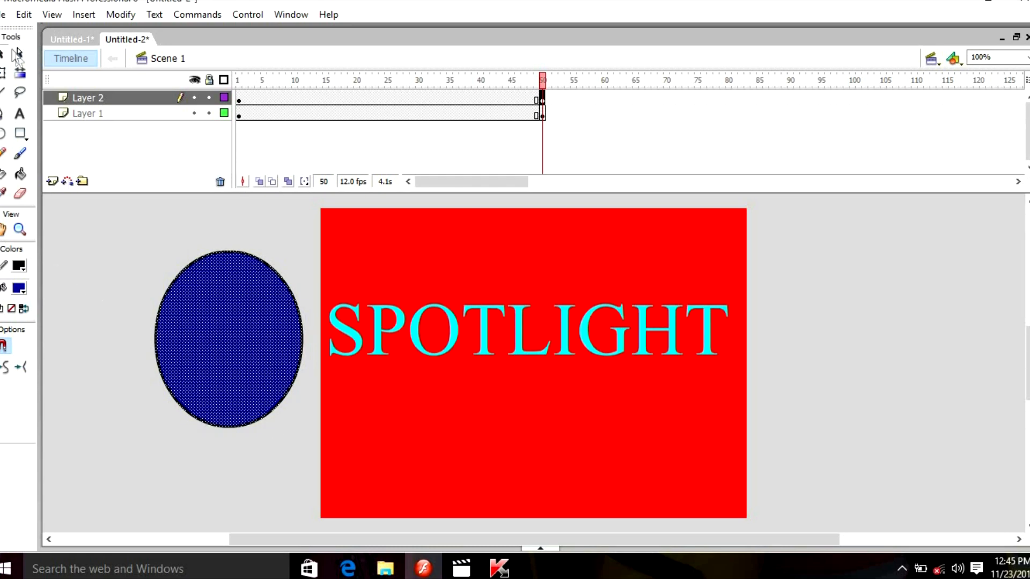
{"action": "left_click_drag", "start_coordinate": [218, 349], "coordinate": [808, 347]}
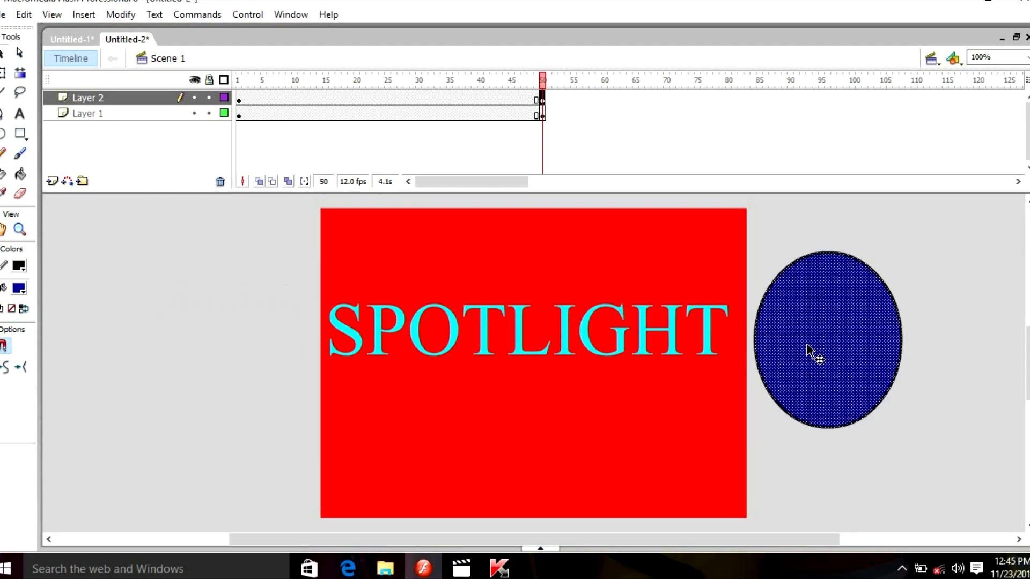
Step: Create a motion tween on Layer 2 between frames 1 and 50 and play the timeline to preview the oval's movement
{"action": "left_click", "coordinate": [240, 100]}
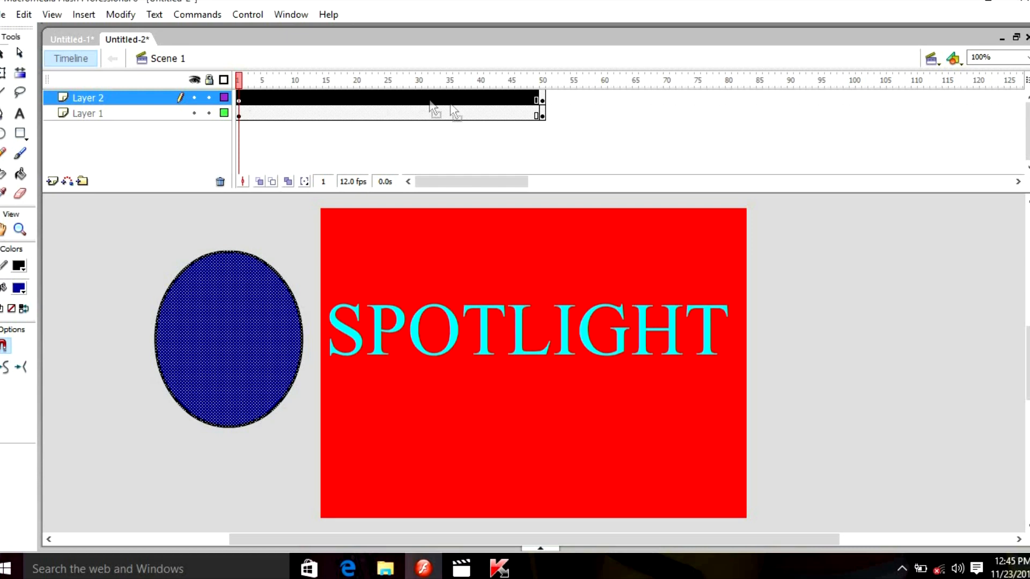
{"action": "left_click", "coordinate": [543, 100]}
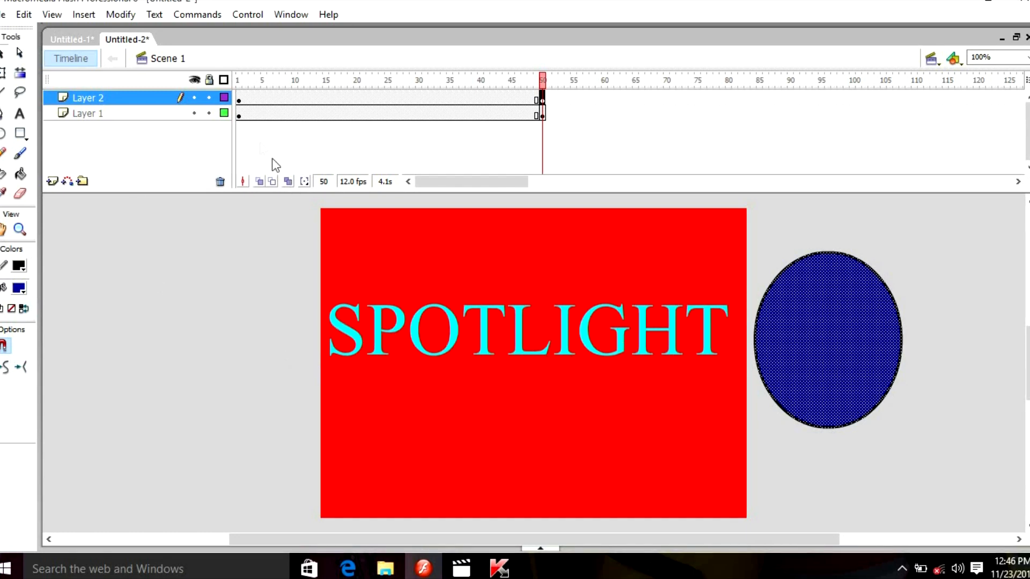
{"action": "right_click", "coordinate": [241, 102]}
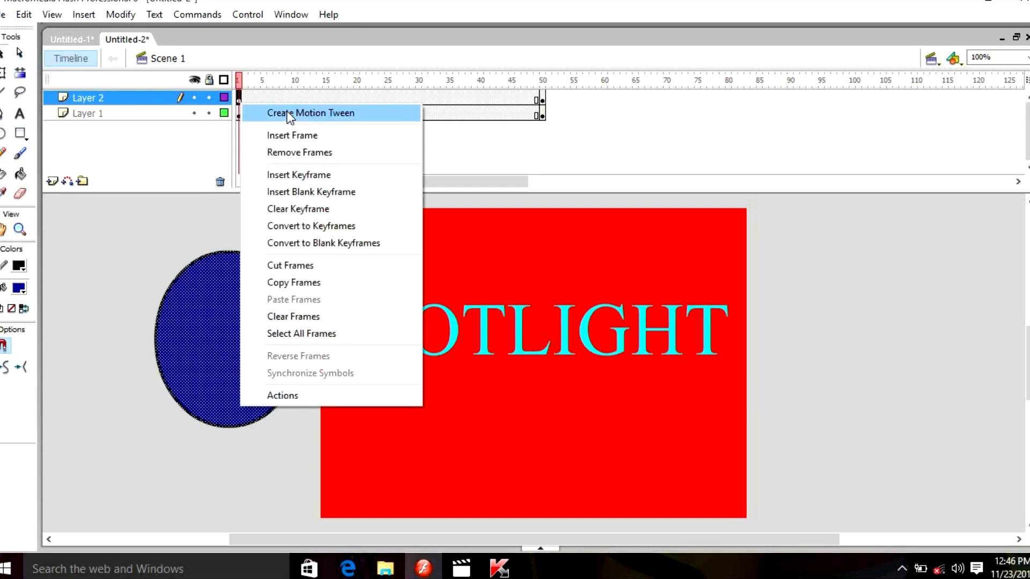
{"action": "left_click", "coordinate": [290, 111]}
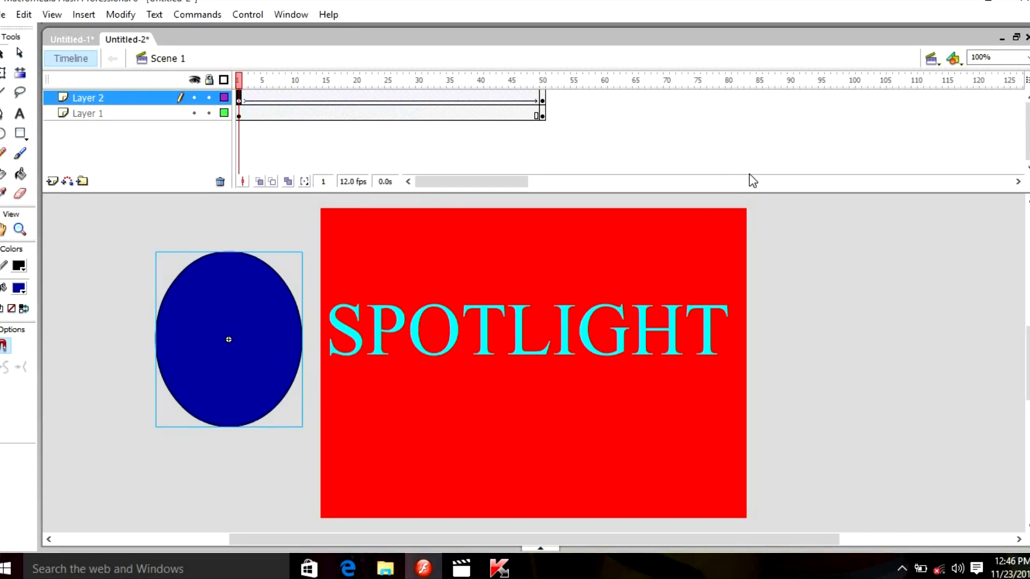
{"action": "key", "text": "Return"}
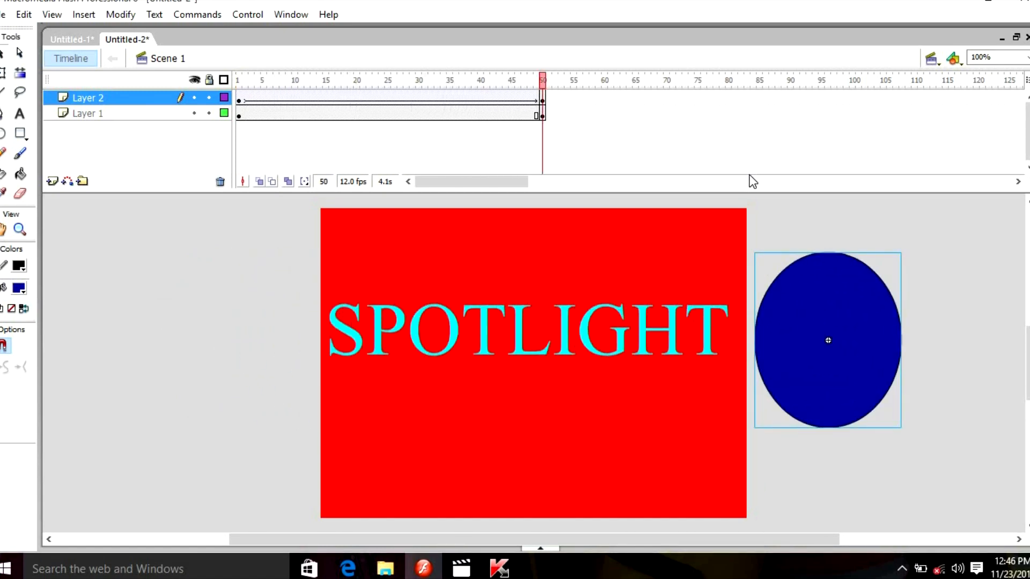
Step: Convert Layer 2 into a mask over the SPOTLIGHT text on Layer 1
{"action": "left_click", "coordinate": [239, 100]}
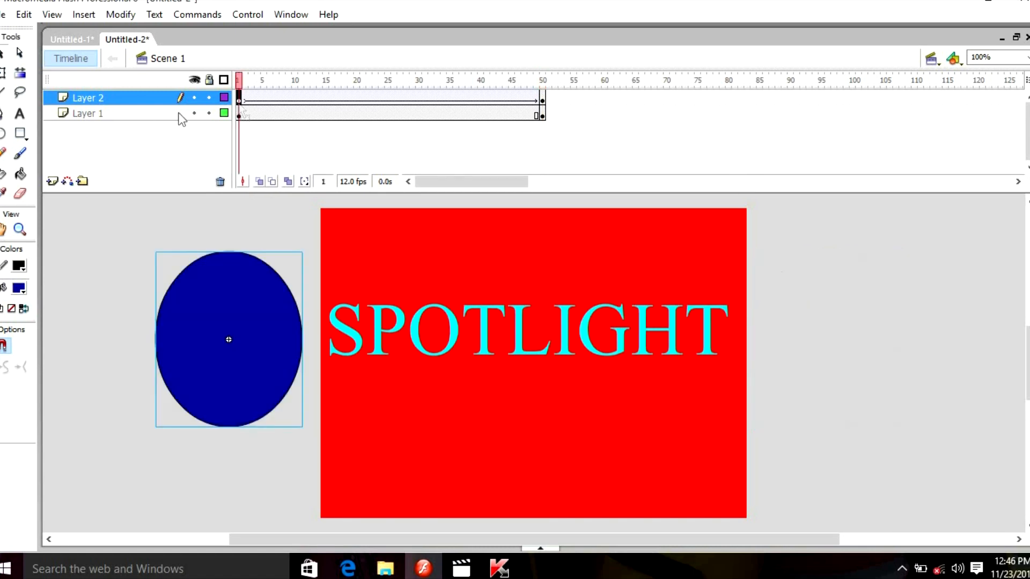
{"action": "right_click", "coordinate": [103, 101]}
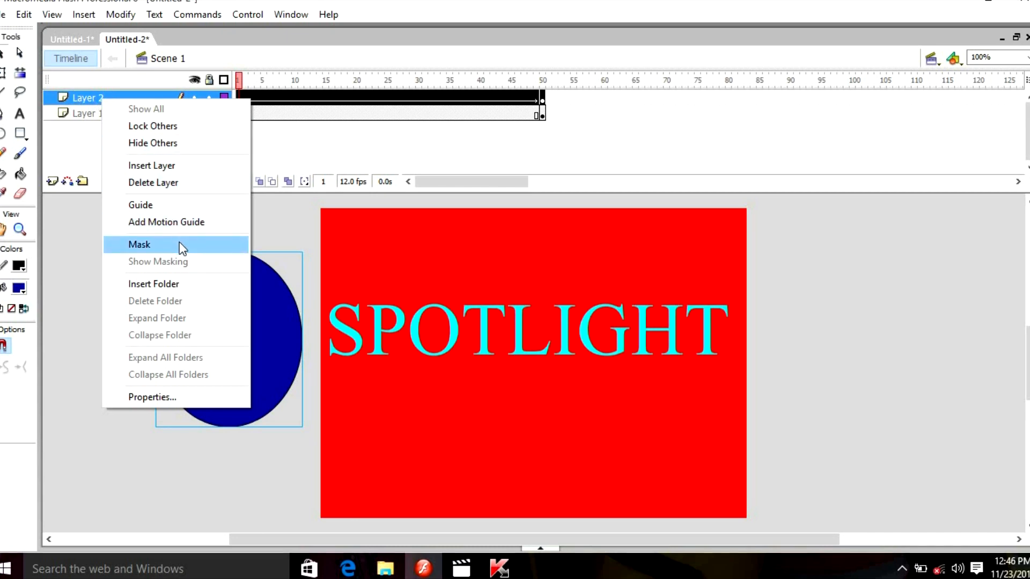
{"action": "right_click", "coordinate": [95, 98]}
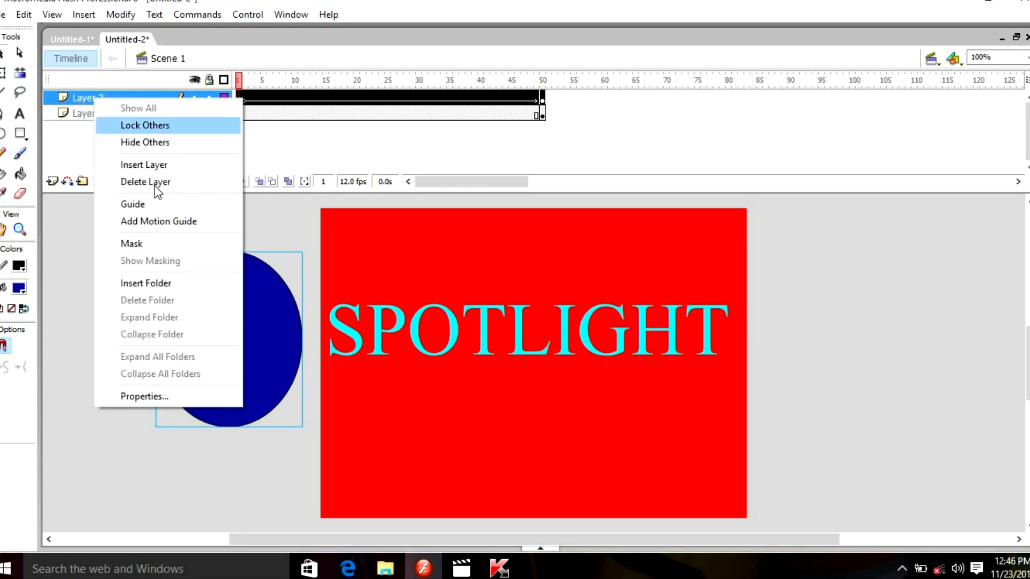
{"action": "left_click", "coordinate": [165, 244]}
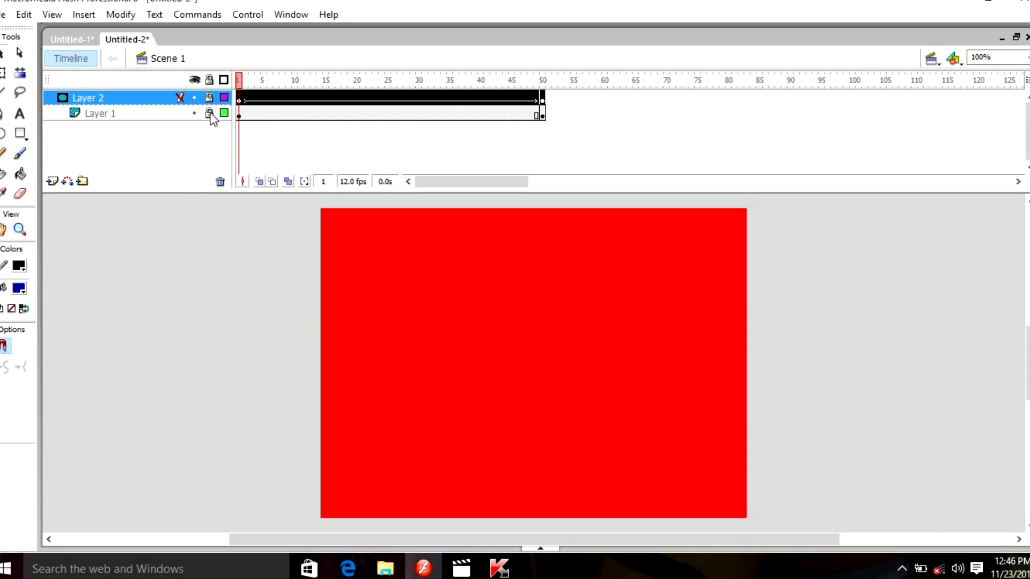
Step: Test the movie to watch the spotlight pass over the text, and minimize the program to the desktop
{"action": "key", "text": "ctrl+Return"}
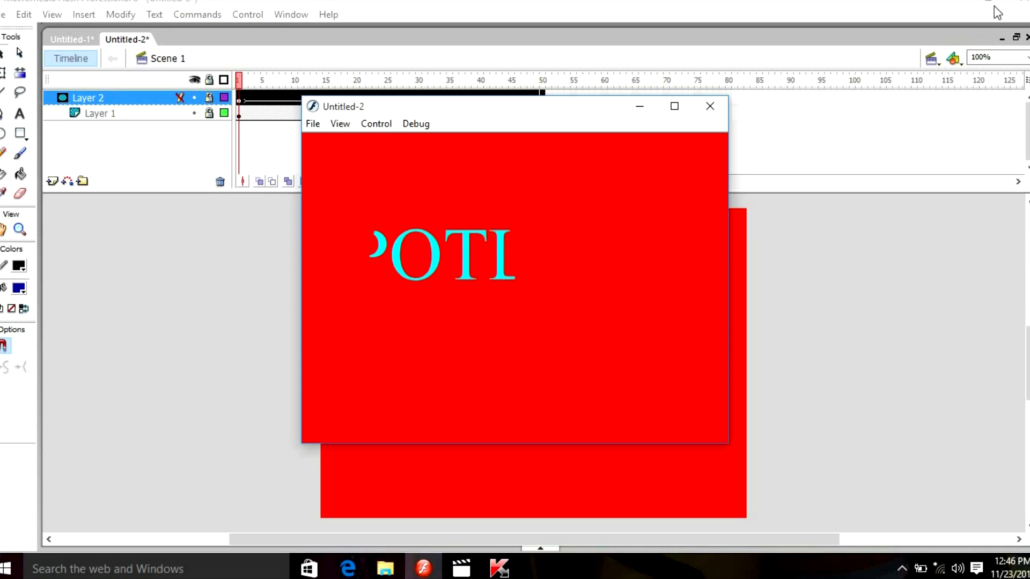
{"action": "left_click", "coordinate": [963, 4]}
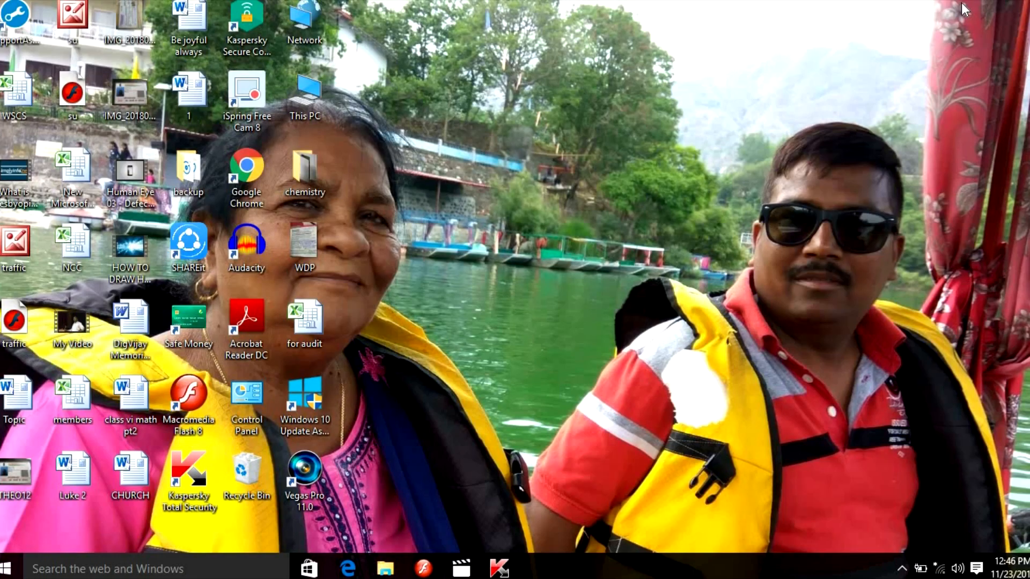